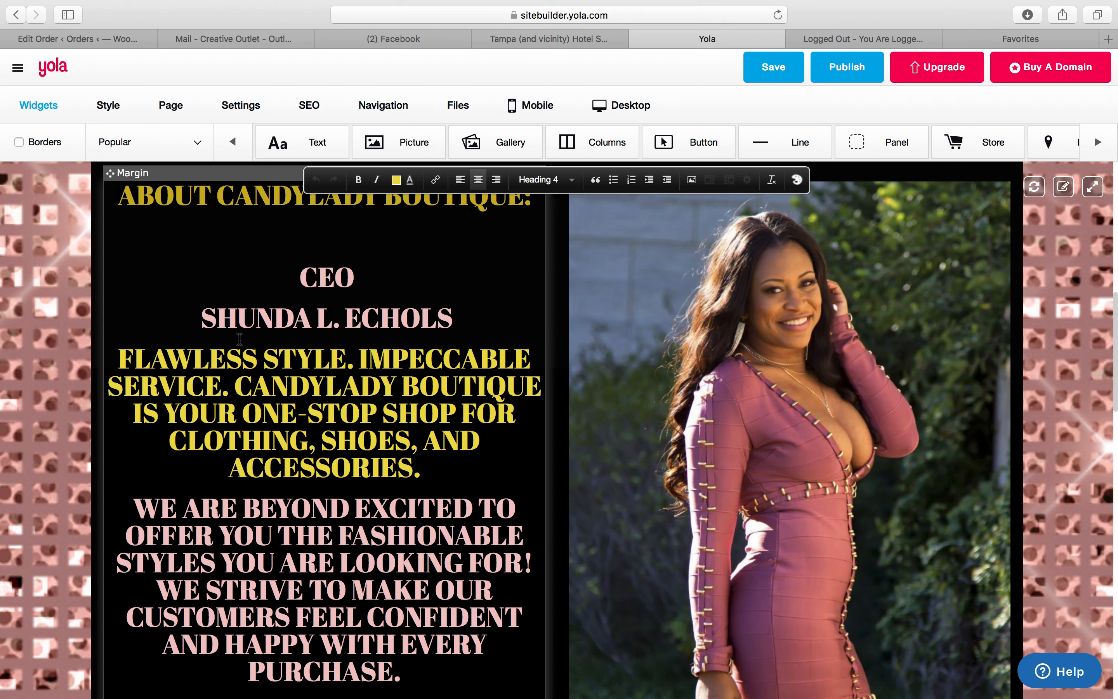
Retype the word FLAWLESS at the start of the yellow tagline in the About section
drag(257, 356, 105, 354)
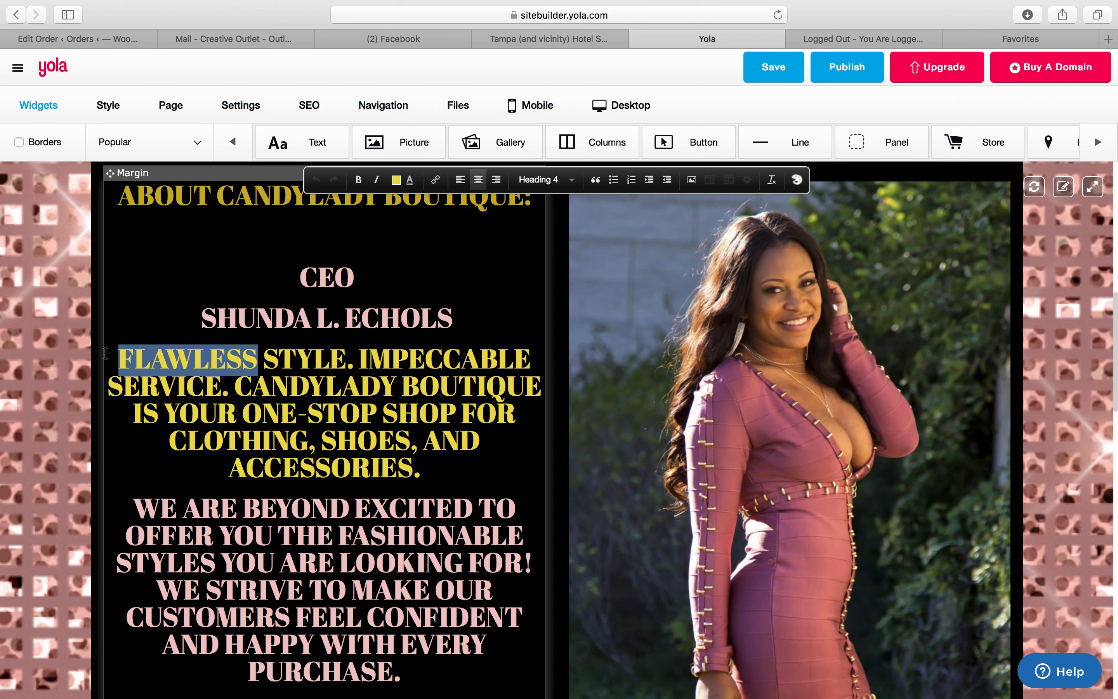
text(FLAWLESS)
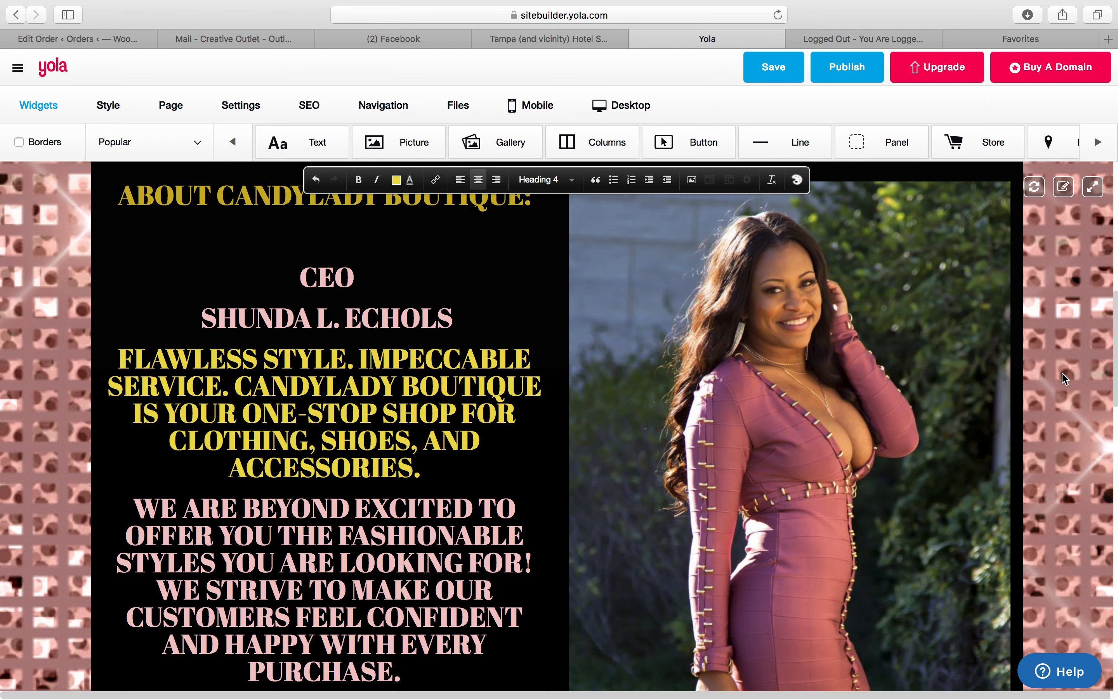
click(1054, 389)
click(499, 403)
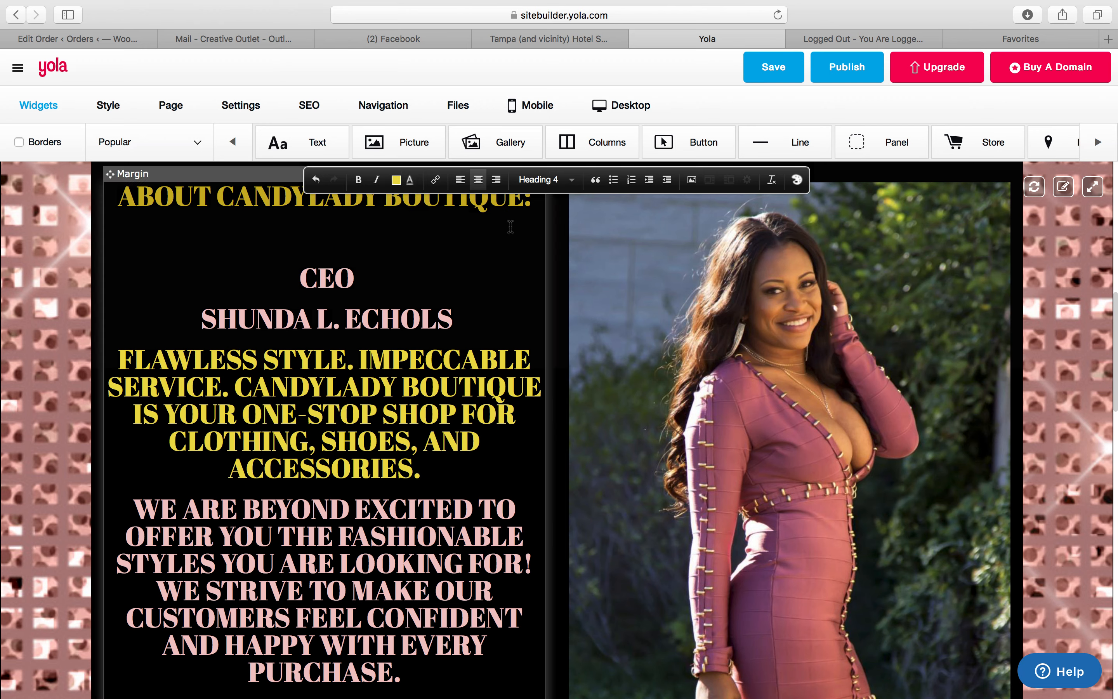
scroll(596, 312, down, 10)
click(596, 242)
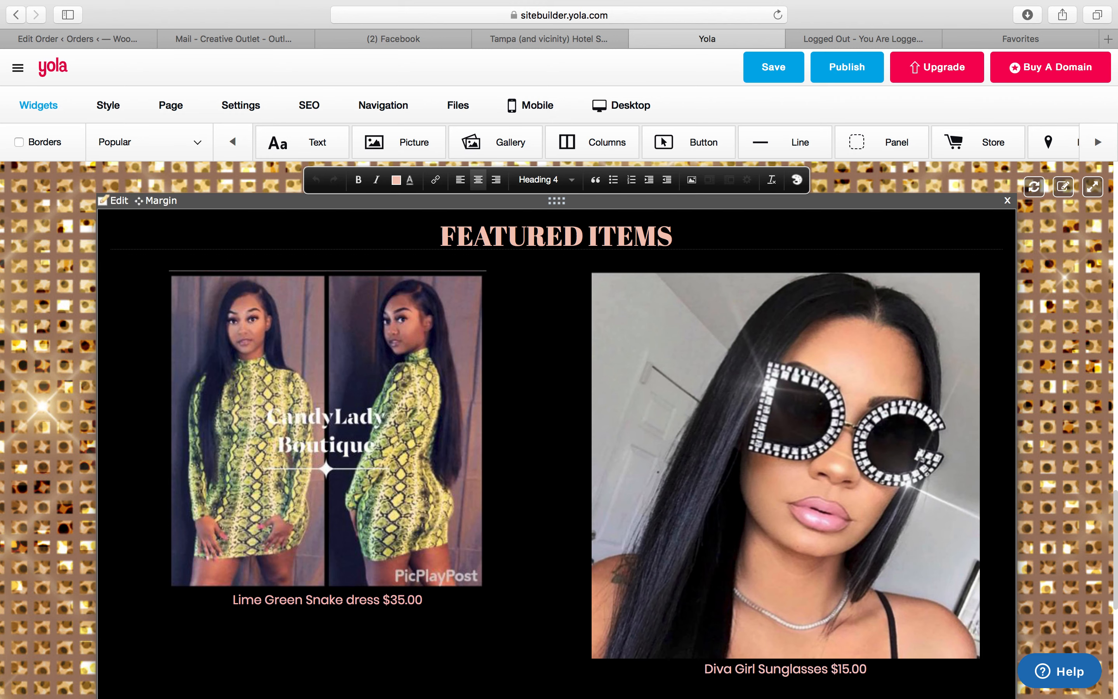
scroll(127, 262, up, 15)
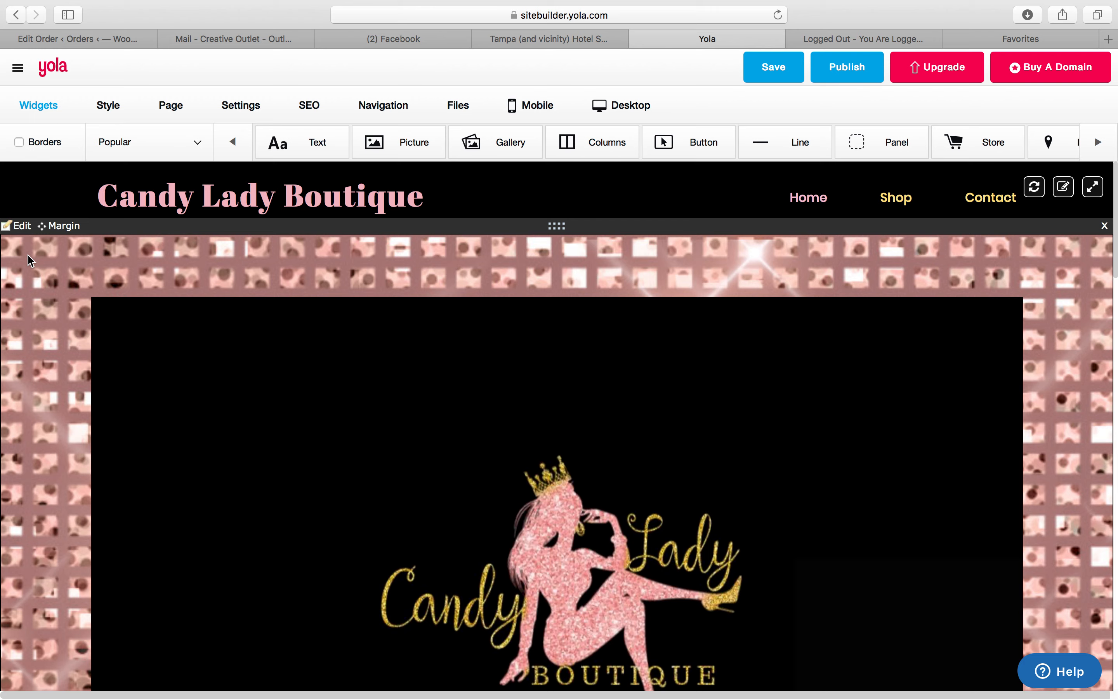
Open the top panel's background settings, browse for its image, and save them
click(21, 228)
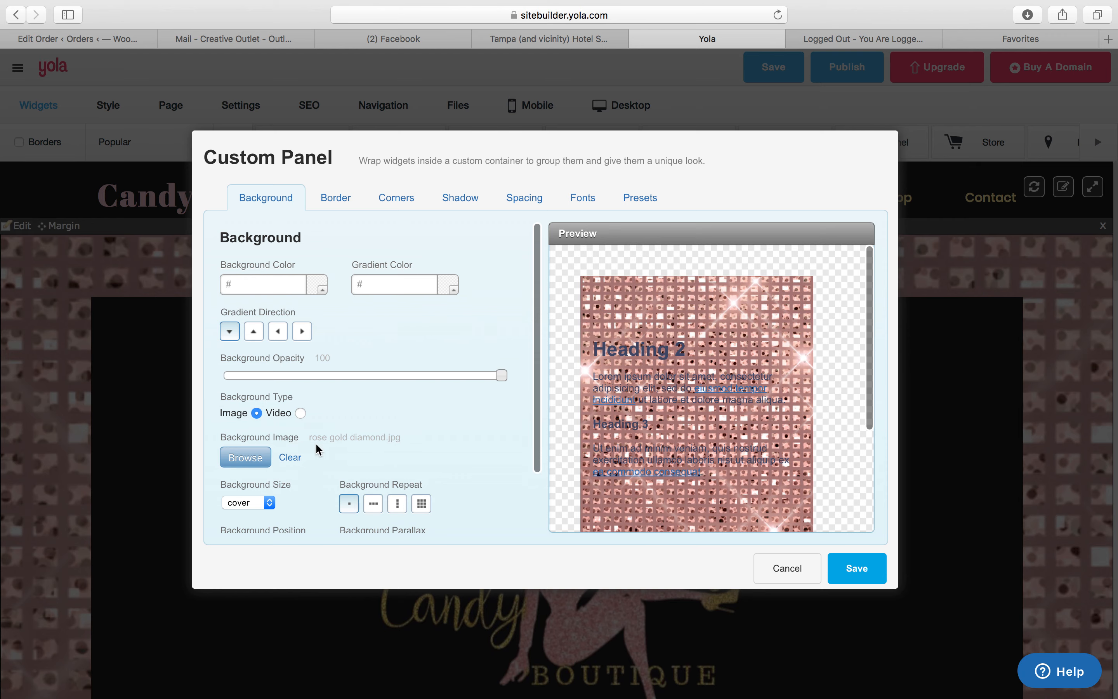
click(255, 458)
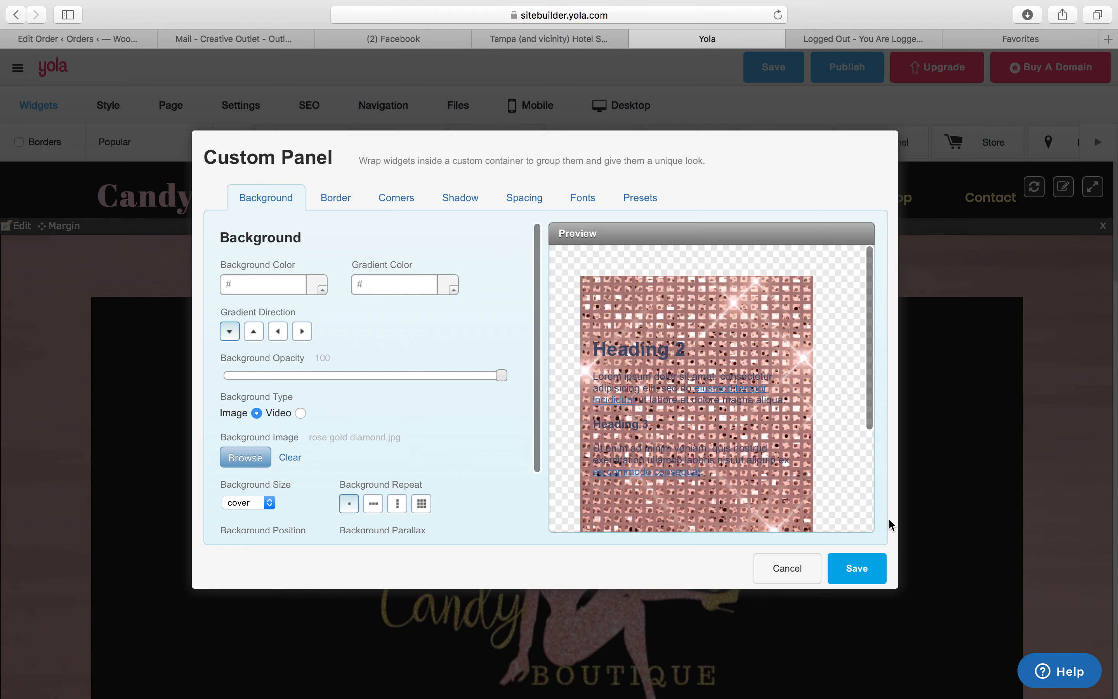
click(854, 567)
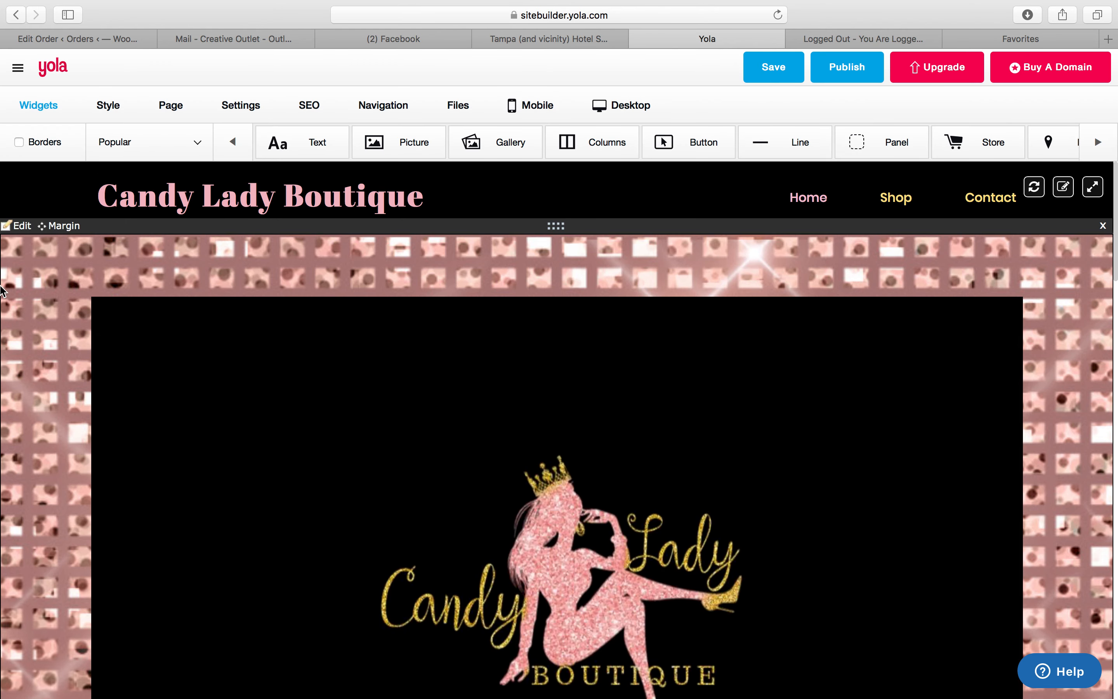
Set the top panel's background size to contain and save
click(19, 226)
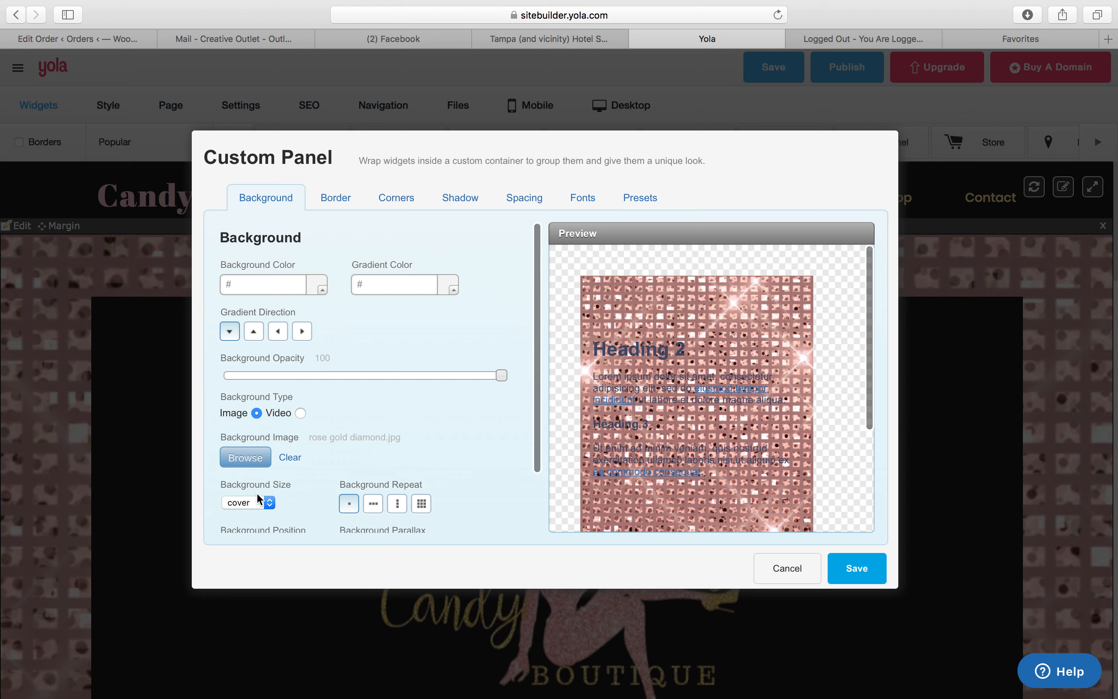
click(257, 502)
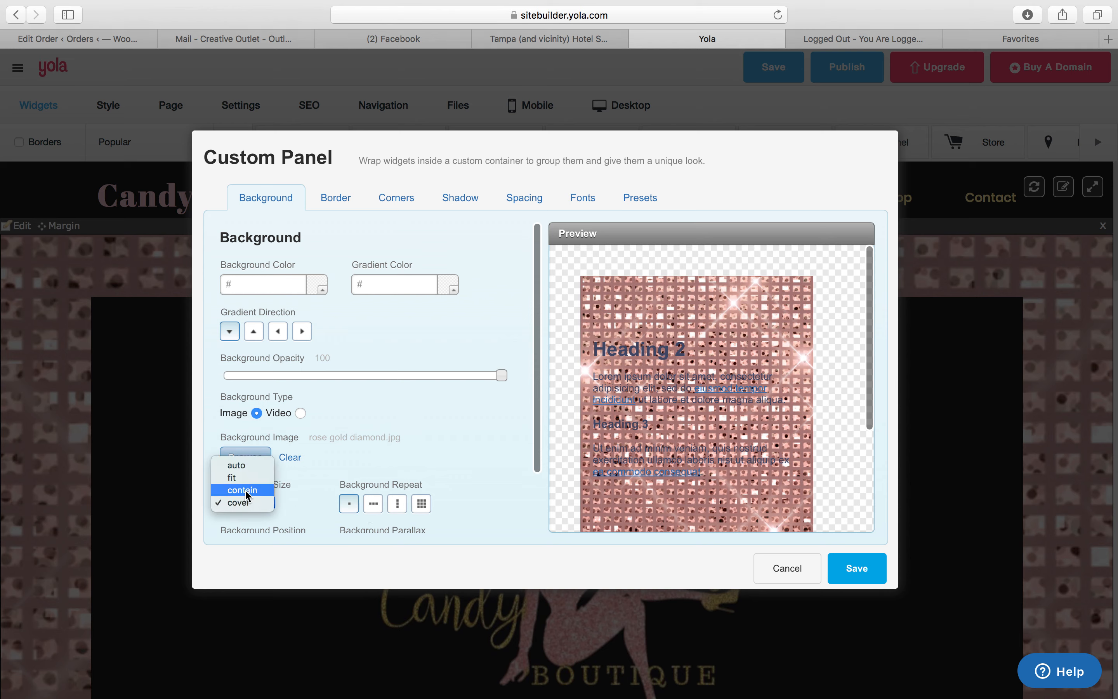
click(248, 490)
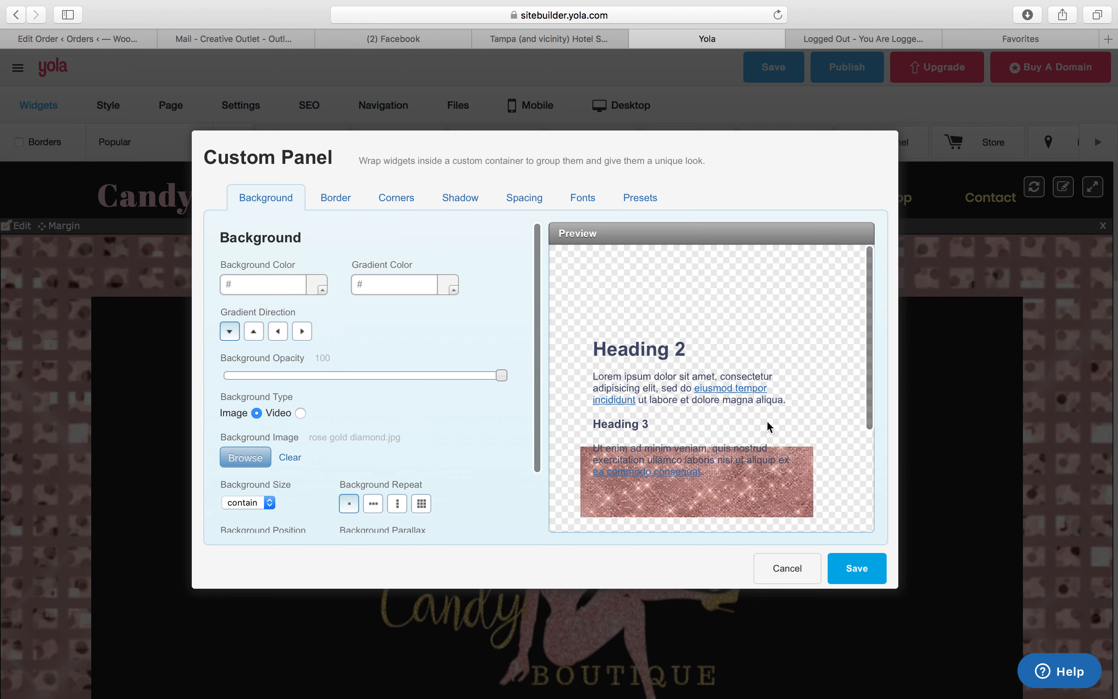
click(846, 567)
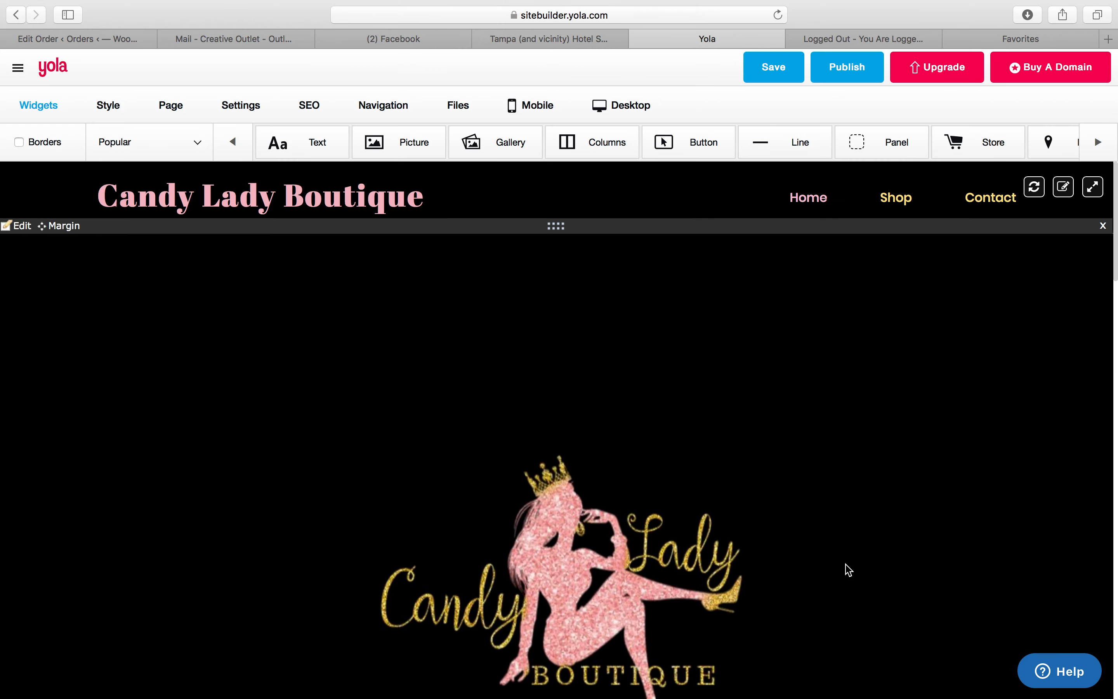
drag(1114, 260, 1091, 313)
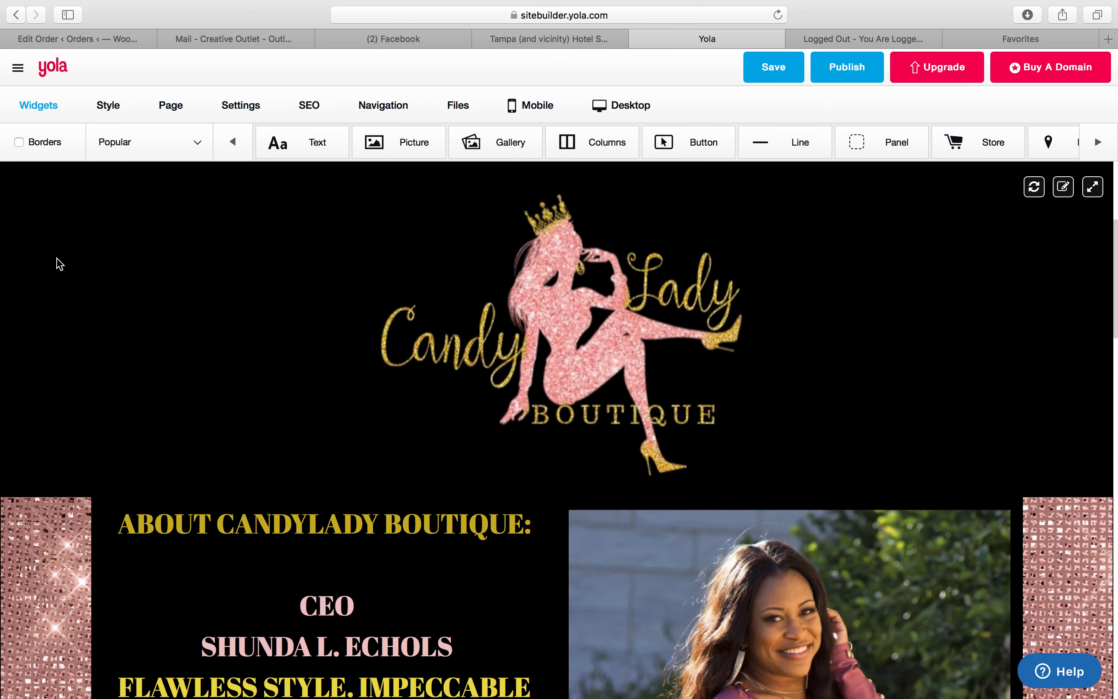
scroll(1114, 261, up, 5)
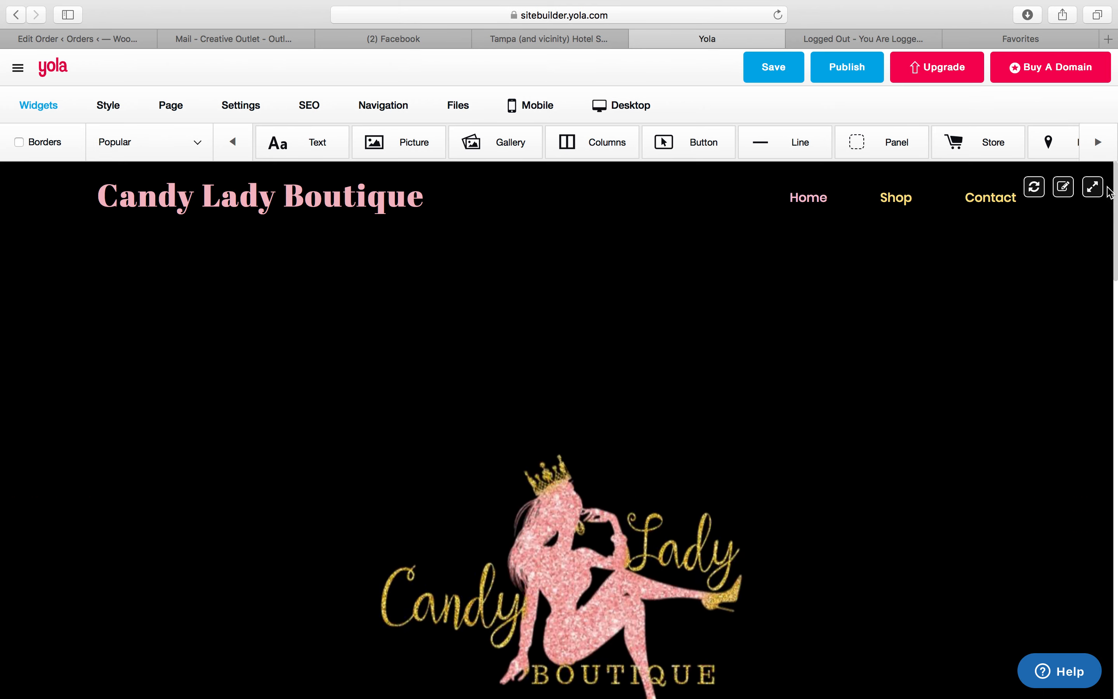
Set the top panel's background size to fit with the image tiled in both directions, and save
click(28, 228)
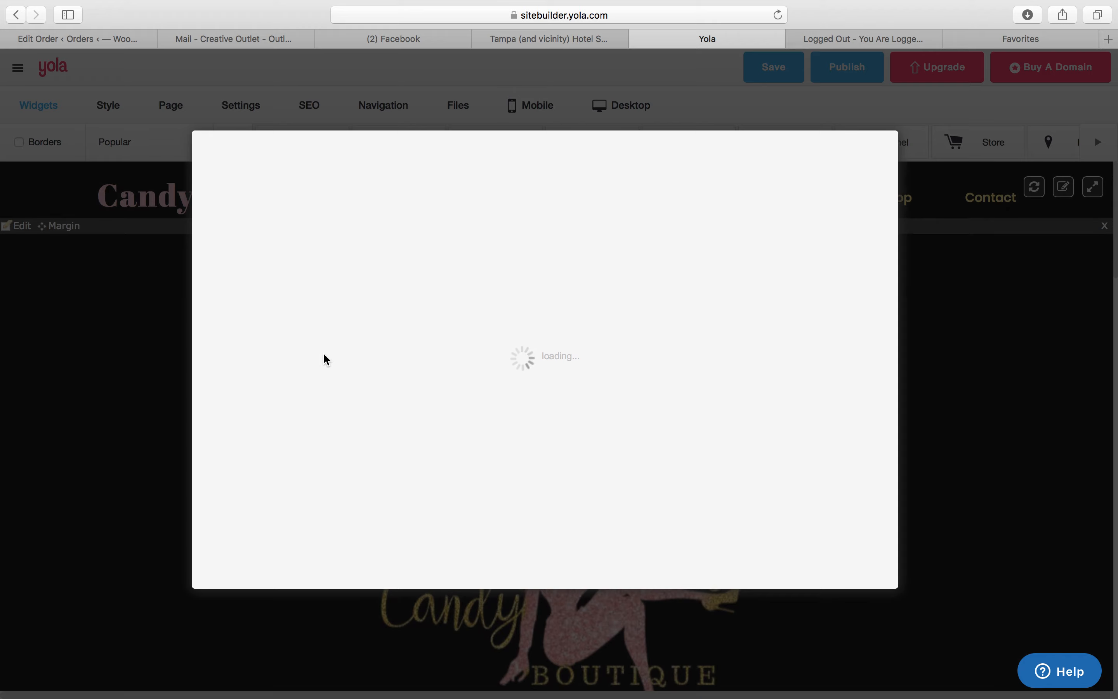
click(260, 509)
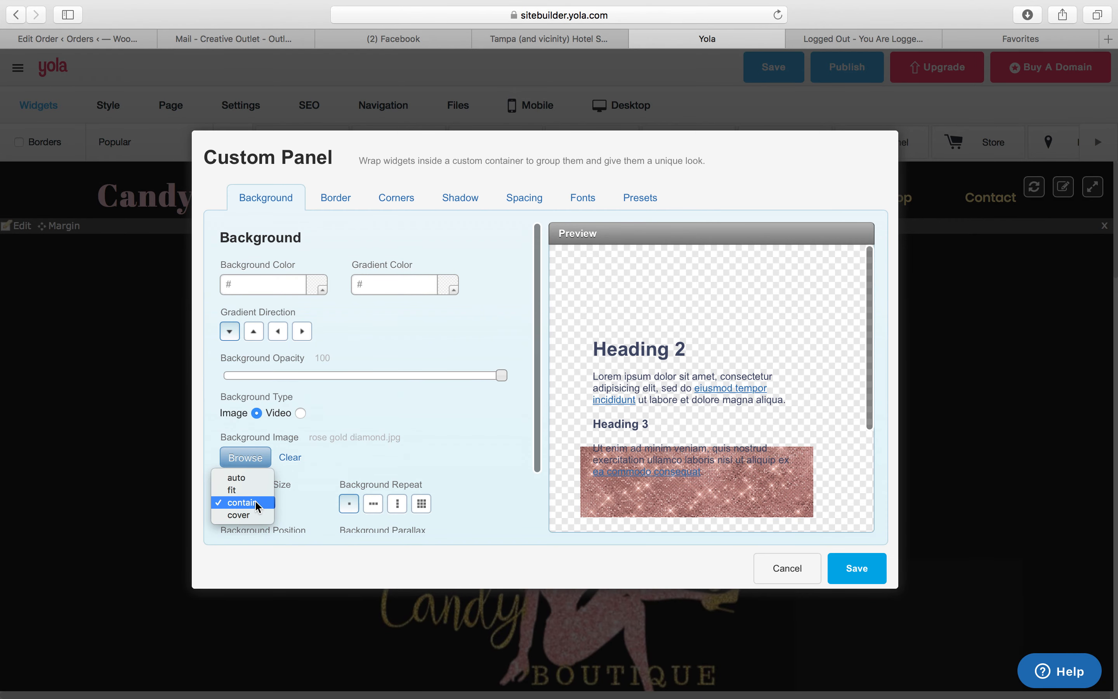
click(246, 490)
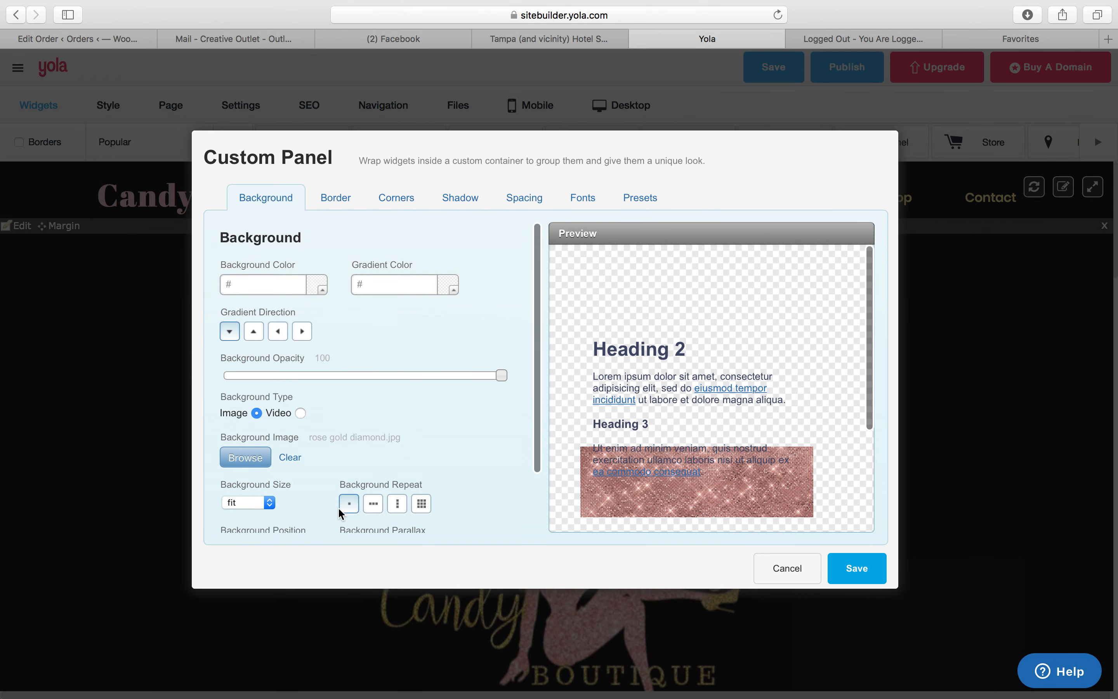
click(372, 506)
click(421, 422)
click(857, 486)
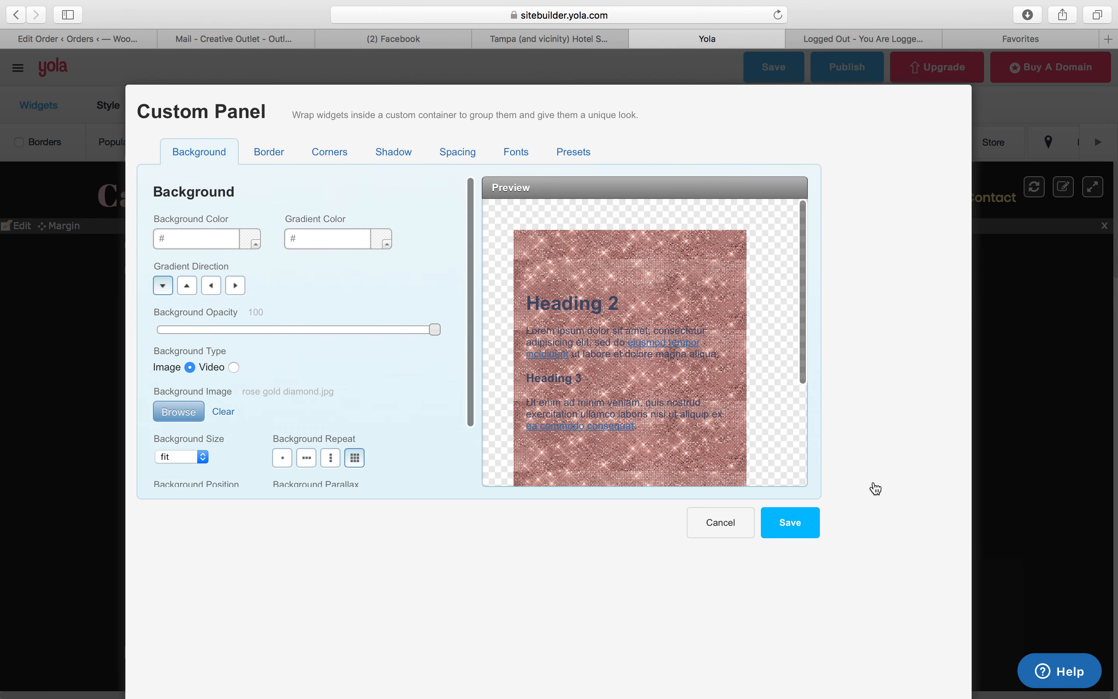
Set the Featured Items panel's background to repeat in both directions and save
drag(1116, 267, 1115, 560)
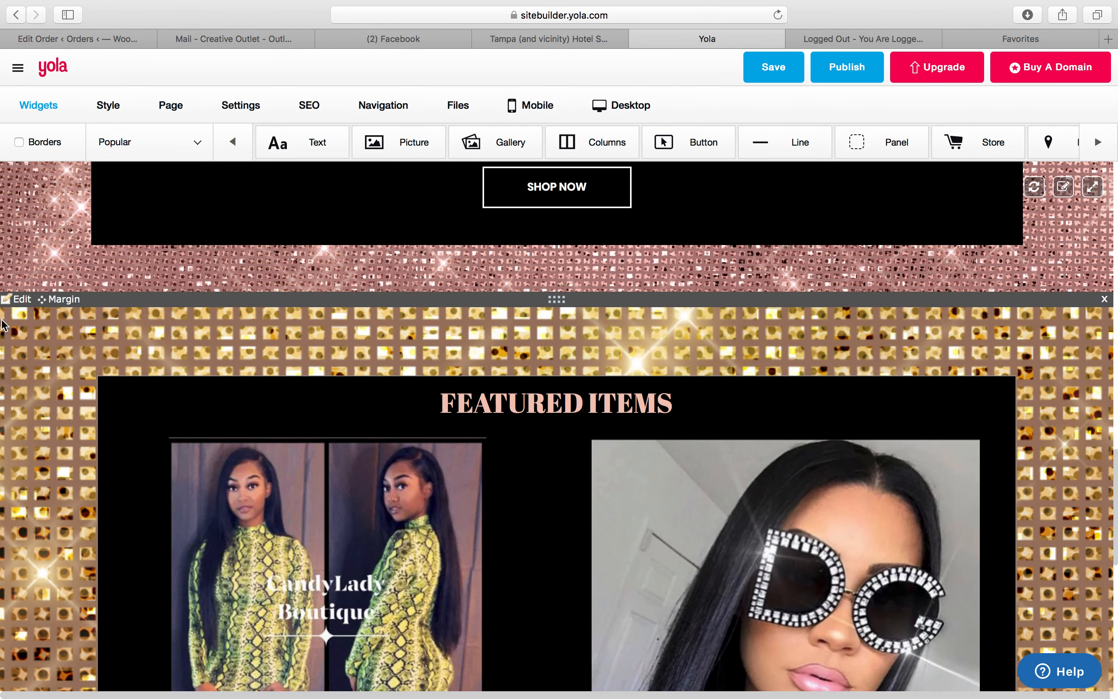
click(21, 299)
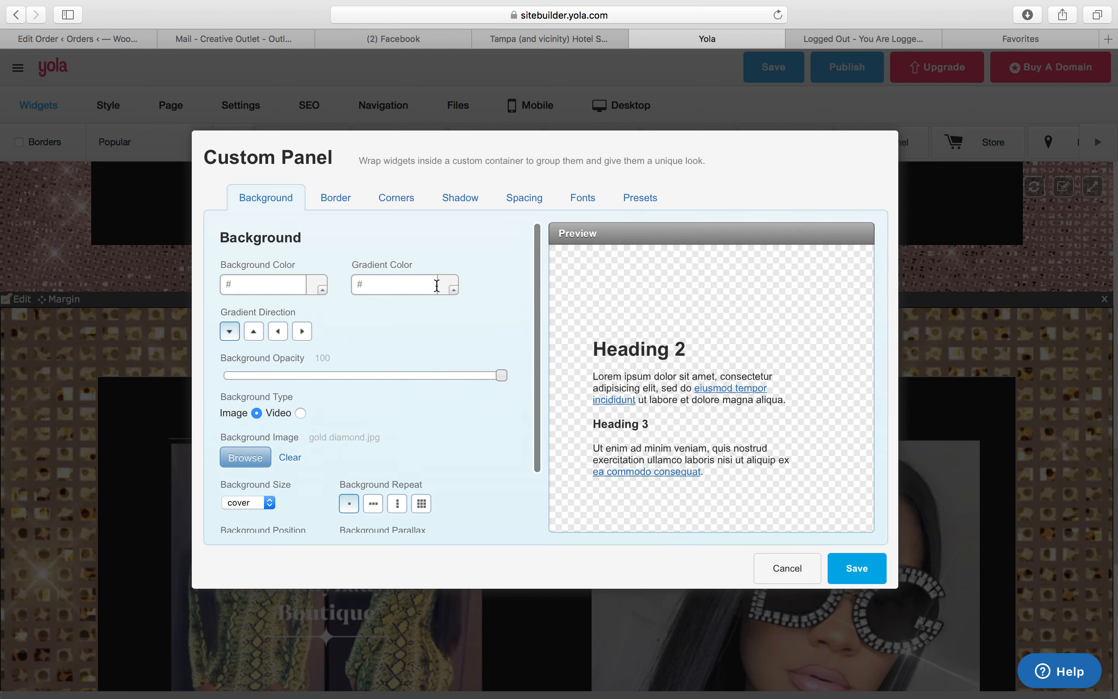
click(421, 503)
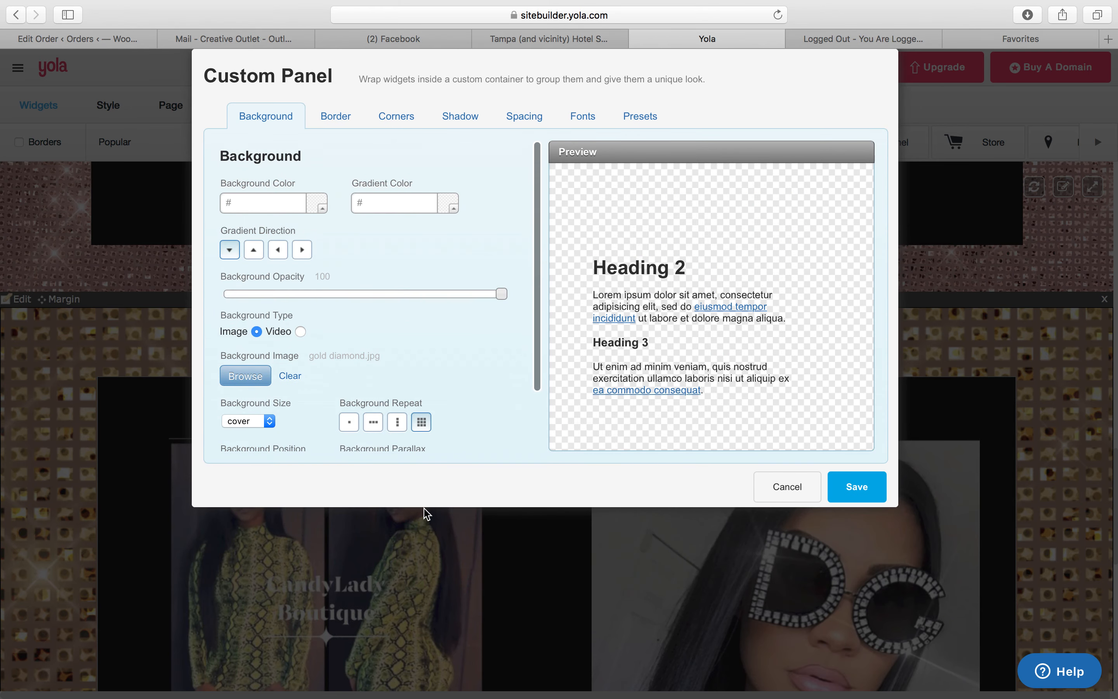
click(875, 499)
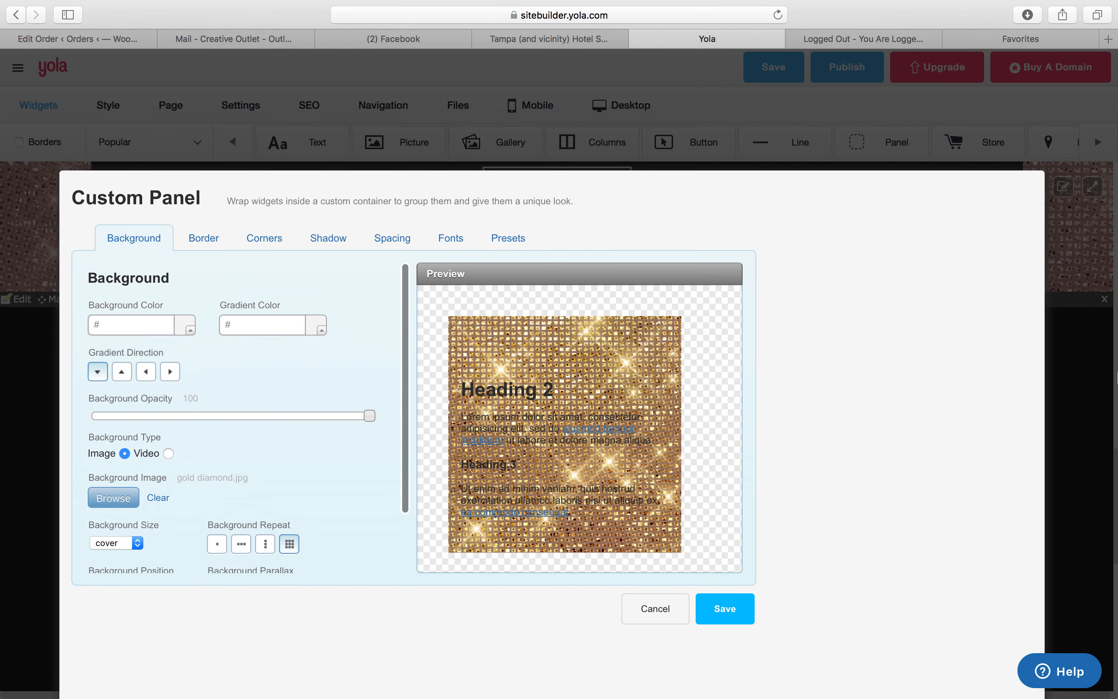
Scroll through the home page to review the updated panel backgrounds
scroll(1117, 323, up, 10)
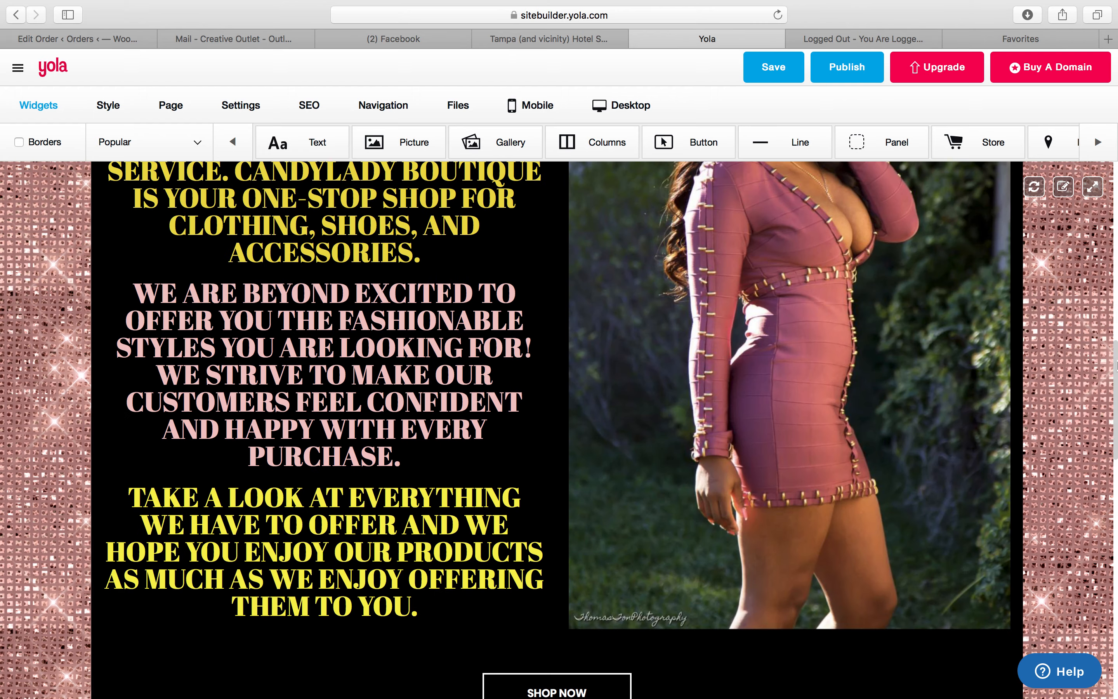
scroll(1115, 356, up, 10)
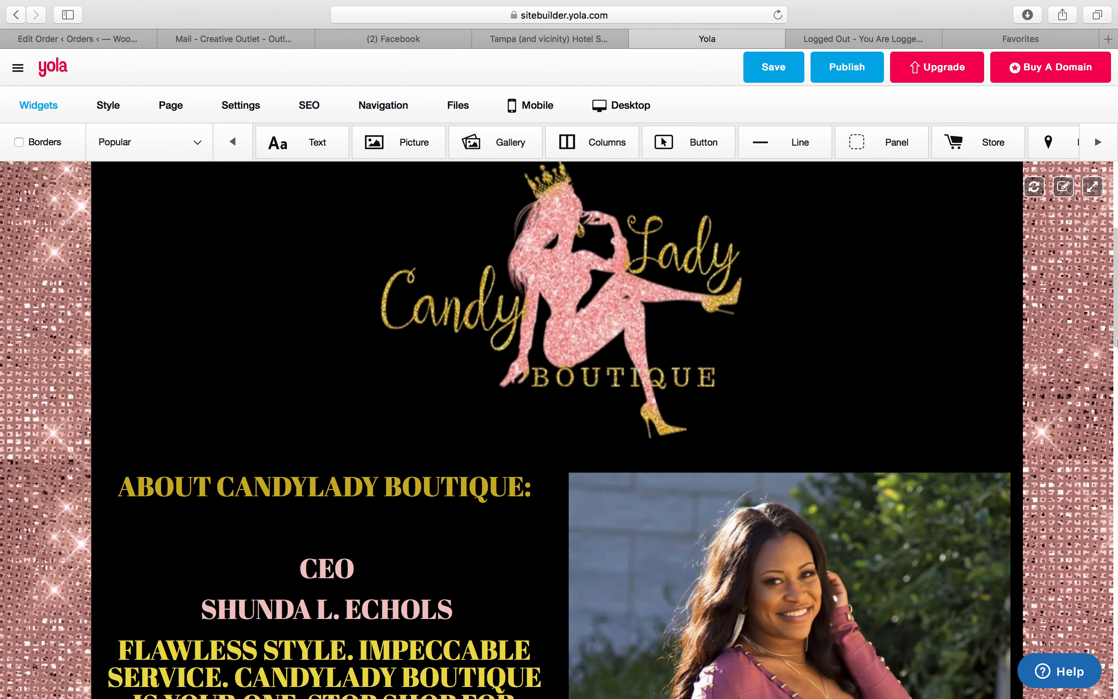
scroll(1117, 344, down, 15)
scroll(1101, 588, up, 8)
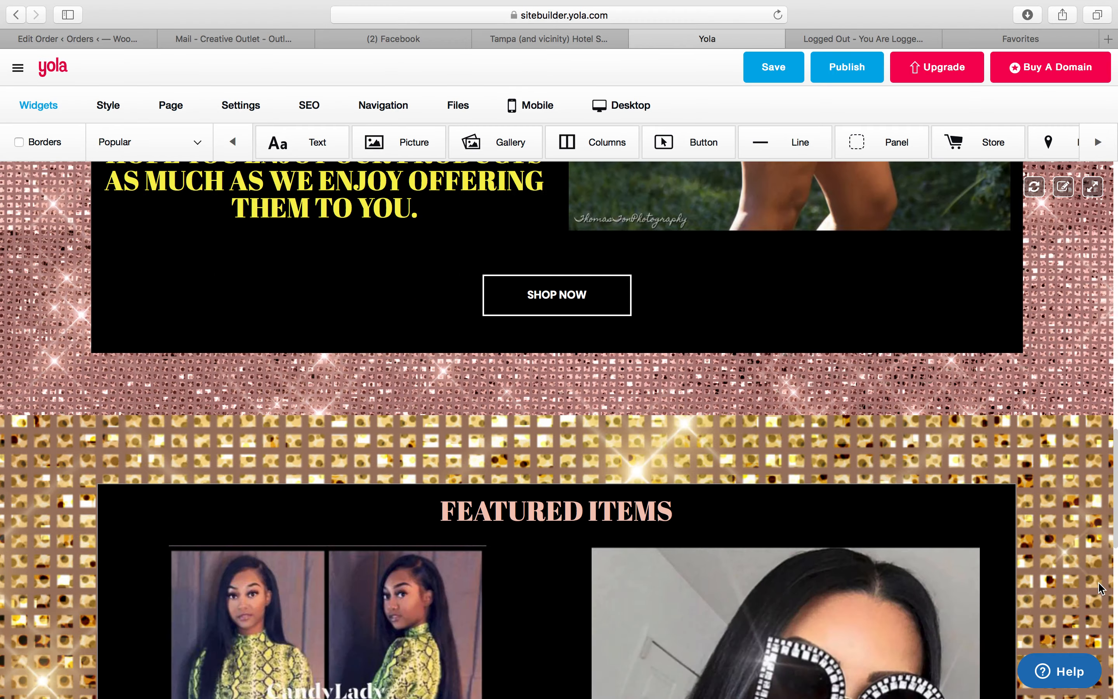
scroll(1101, 587, down, 5)
scroll(1108, 253, up, 15)
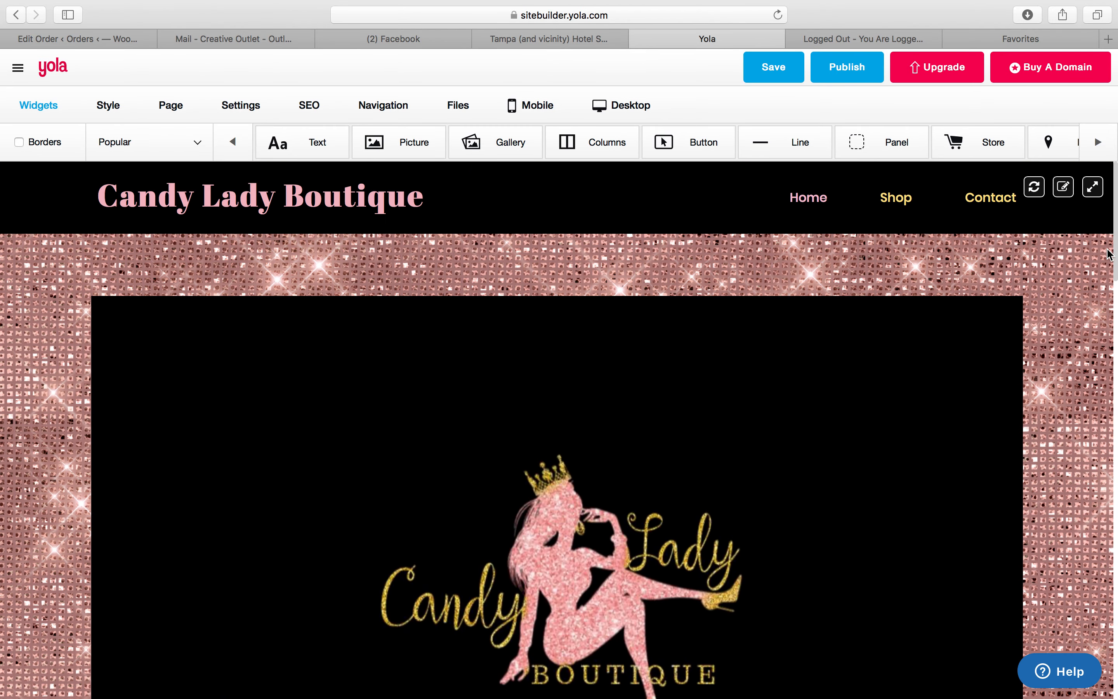
Save the home page changes and switch to the Contact page
click(893, 200)
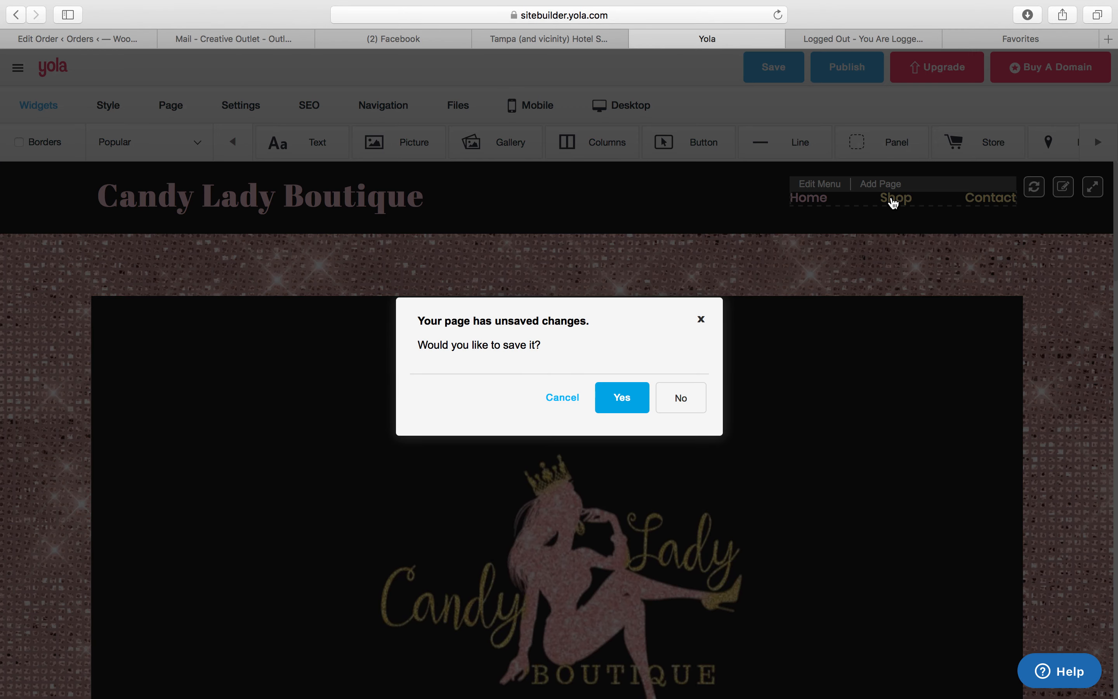
click(612, 408)
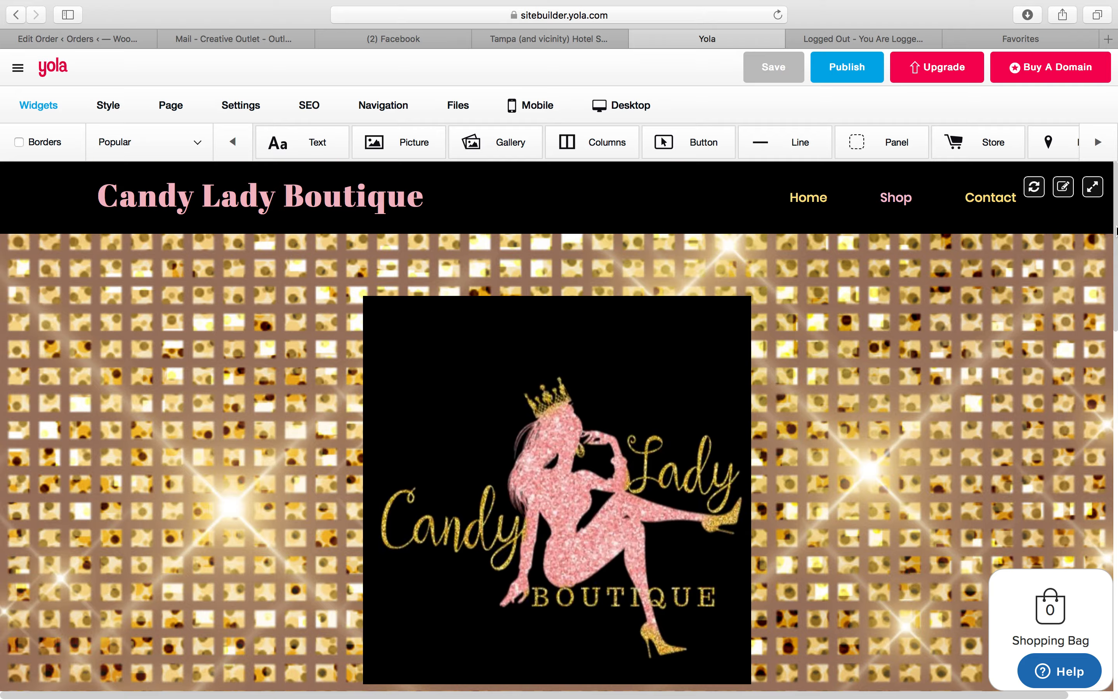
mouse_move(1115, 231)
mouse_down()
mouse_move(1099, 461)
mouse_move(1105, 614)
mouse_move(1117, 226)
mouse_up()
click(991, 199)
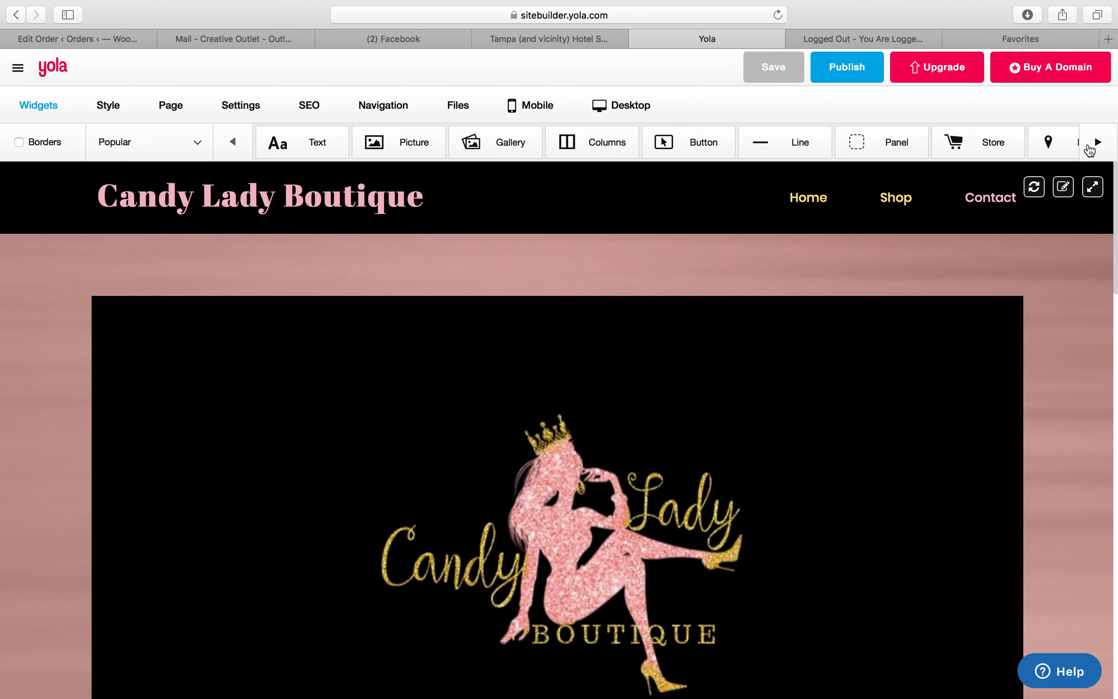
click(1099, 149)
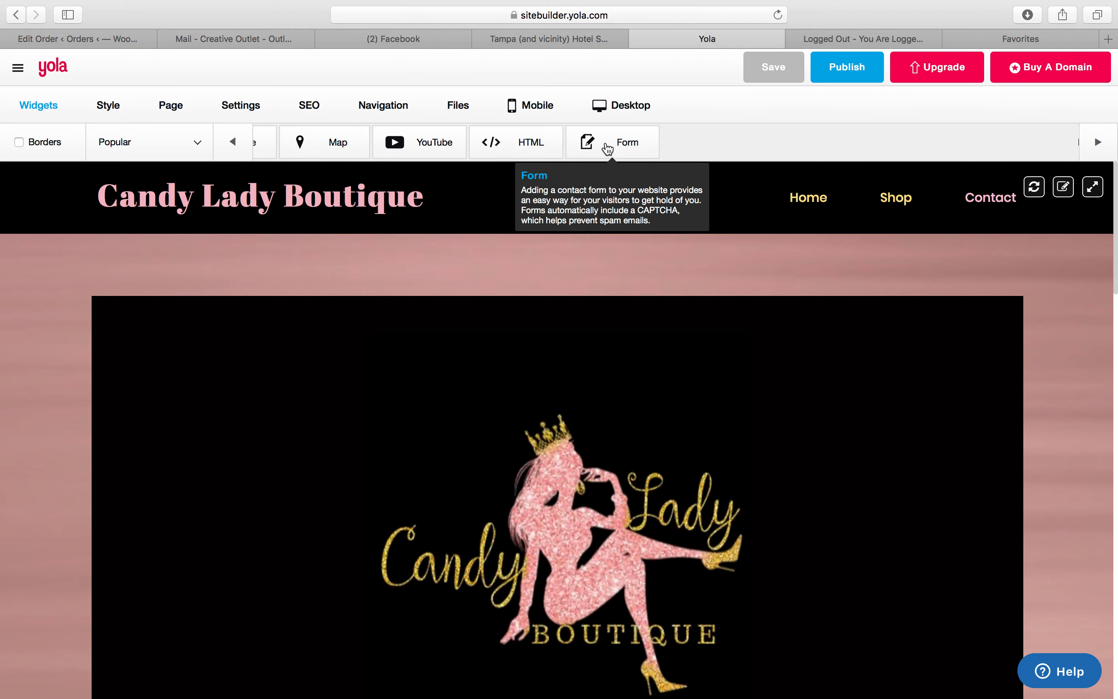
drag(601, 147, 593, 398)
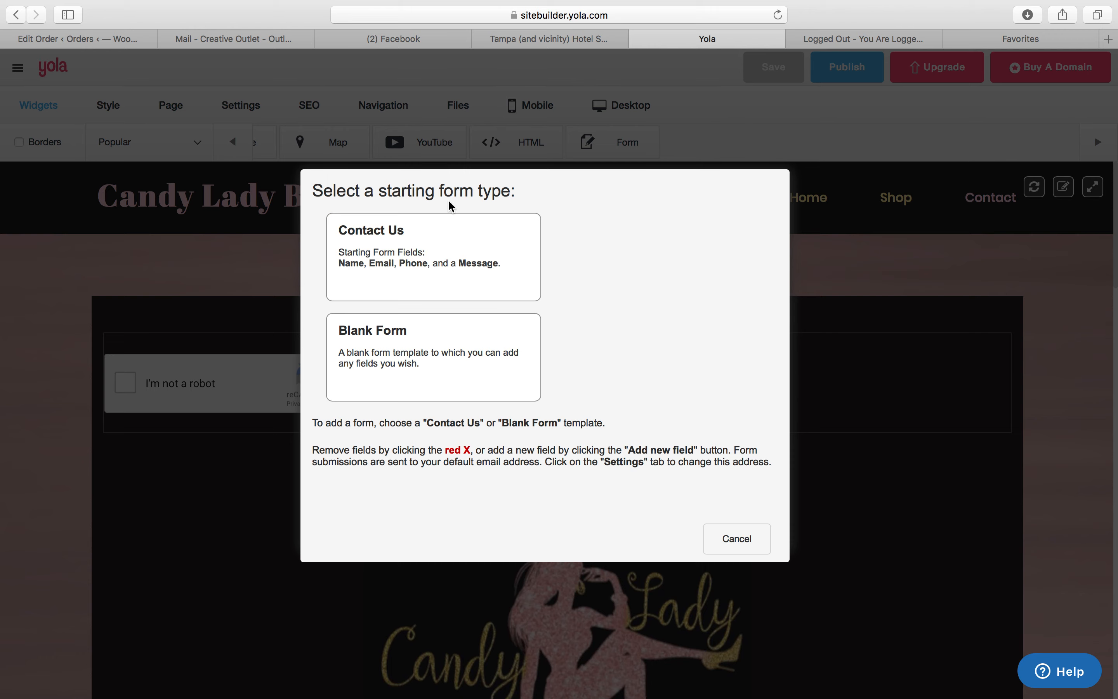
click(733, 552)
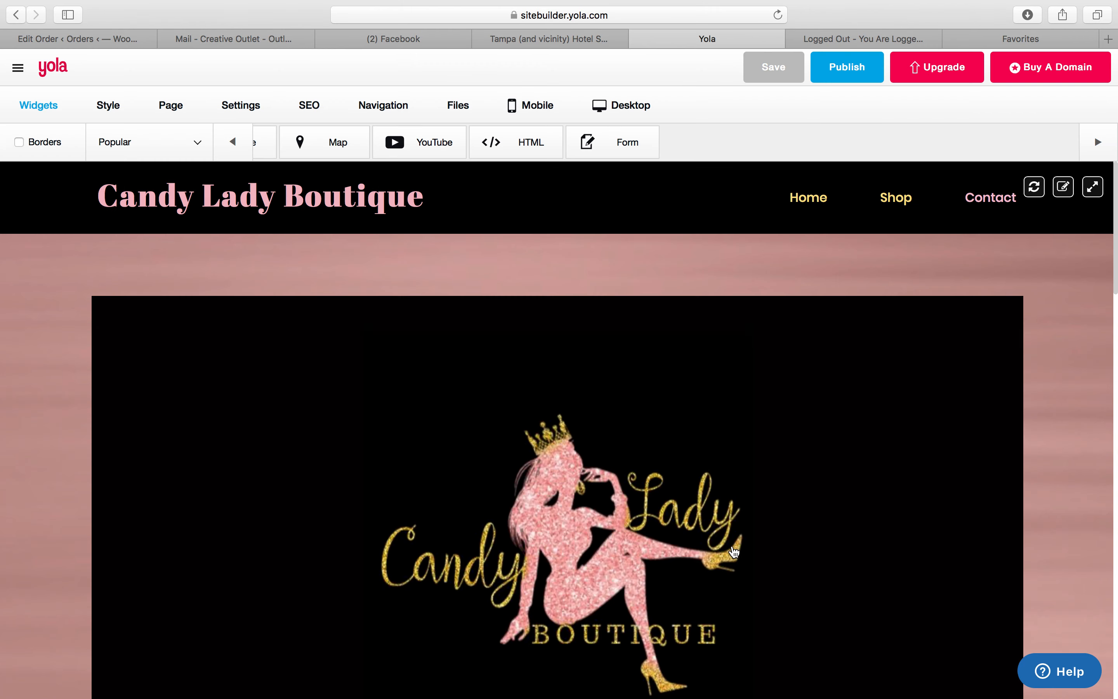
scroll(1111, 390, down, 10)
drag(1110, 390, 1108, 573)
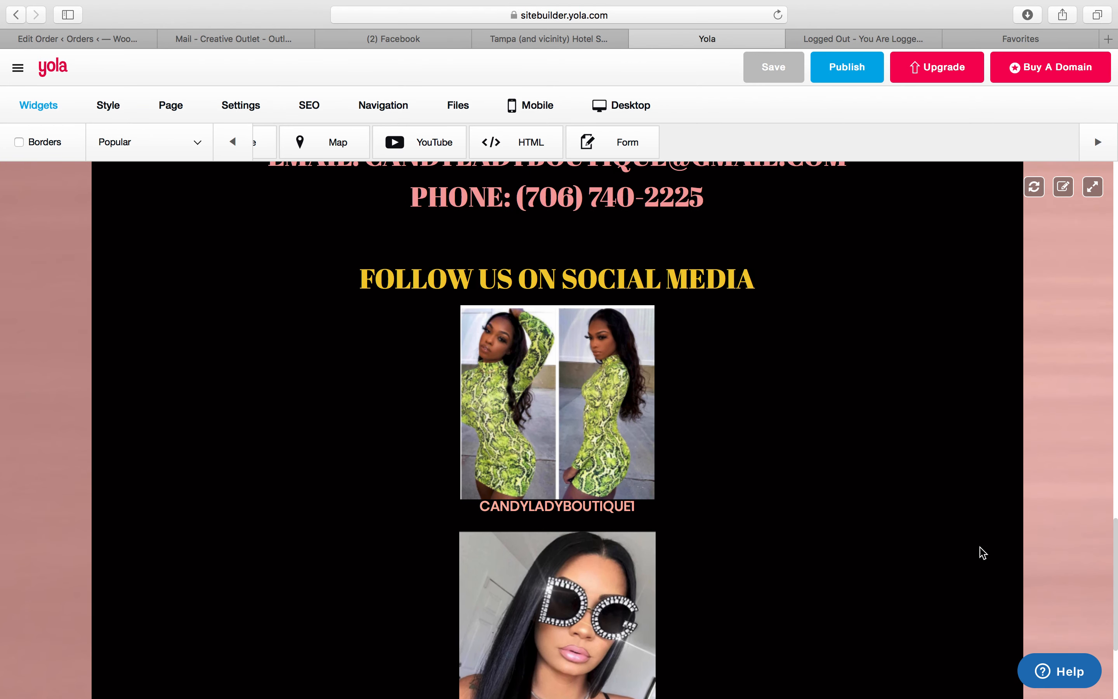
mouse_move(573, 412)
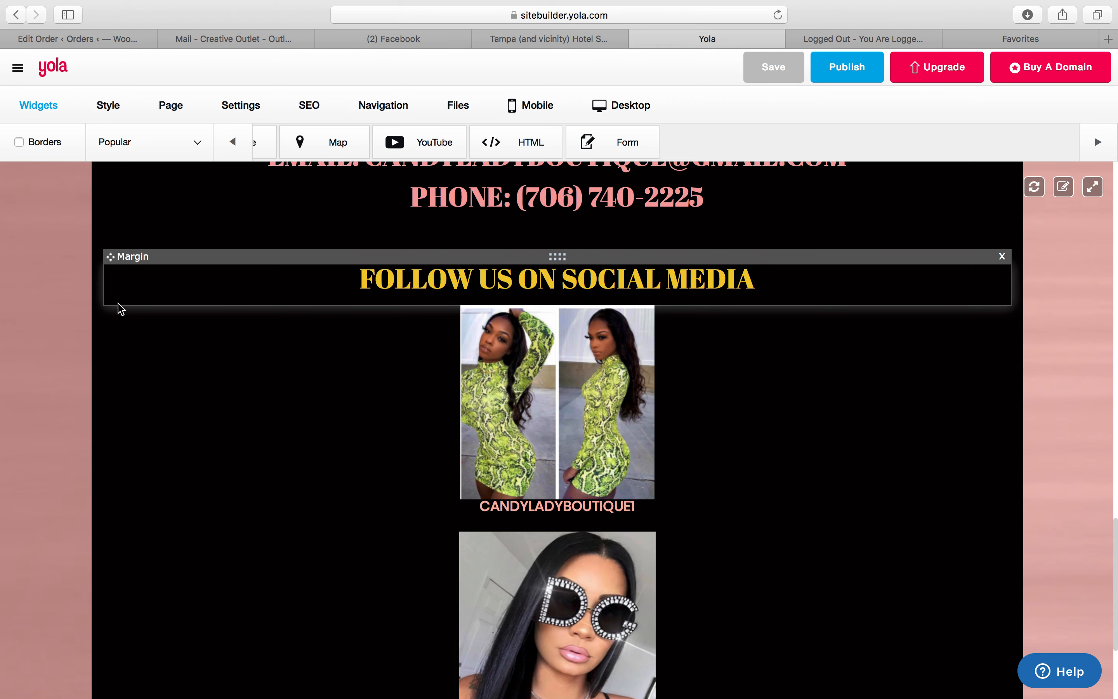
click(126, 298)
click(126, 298)
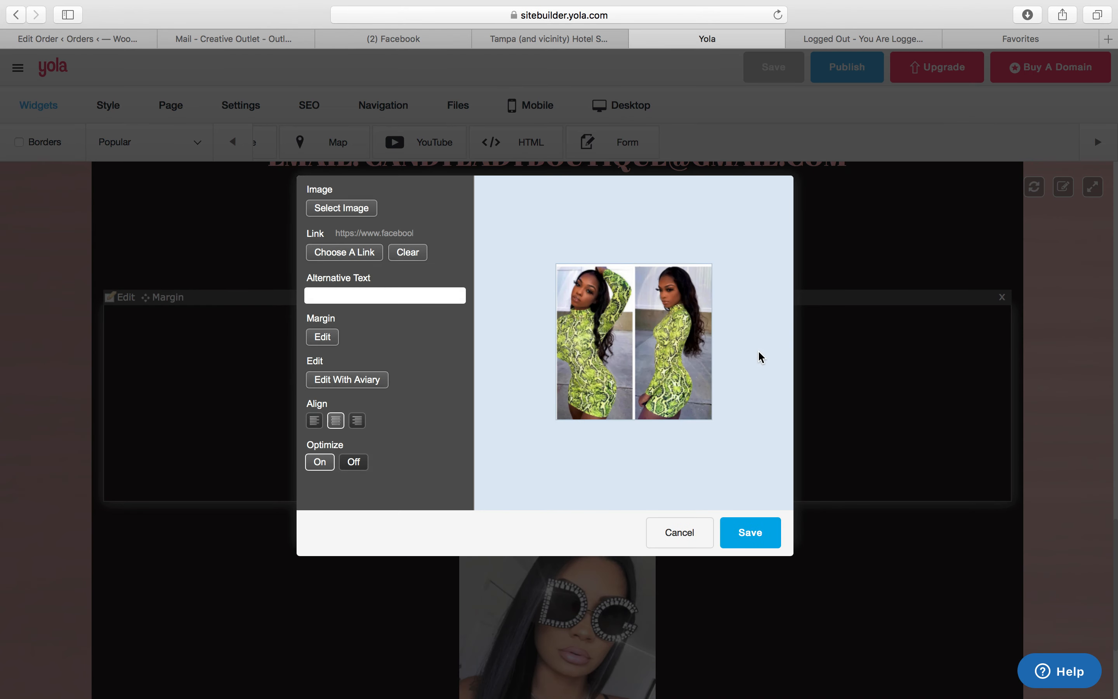
click(369, 210)
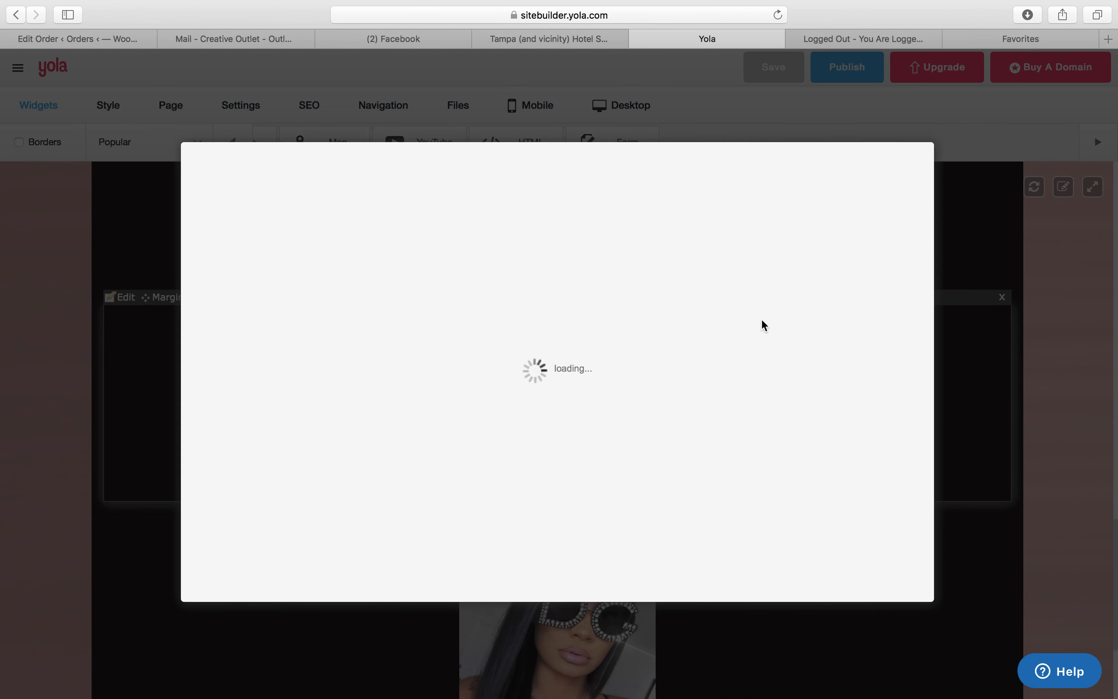
drag(919, 303, 940, 294)
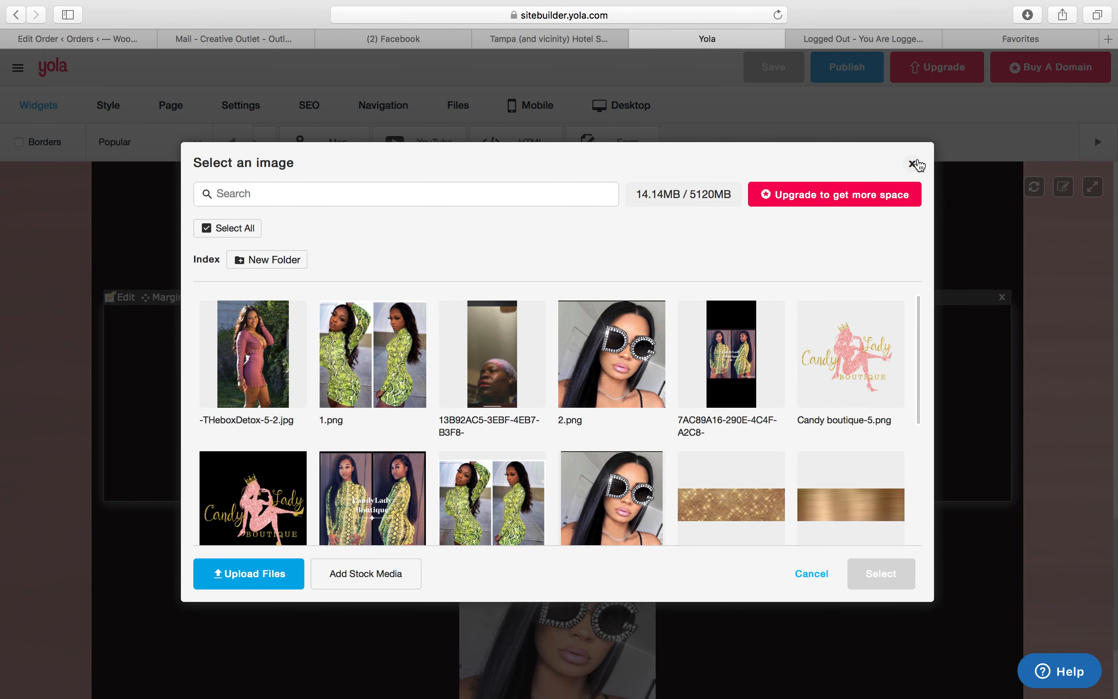
click(912, 163)
click(679, 532)
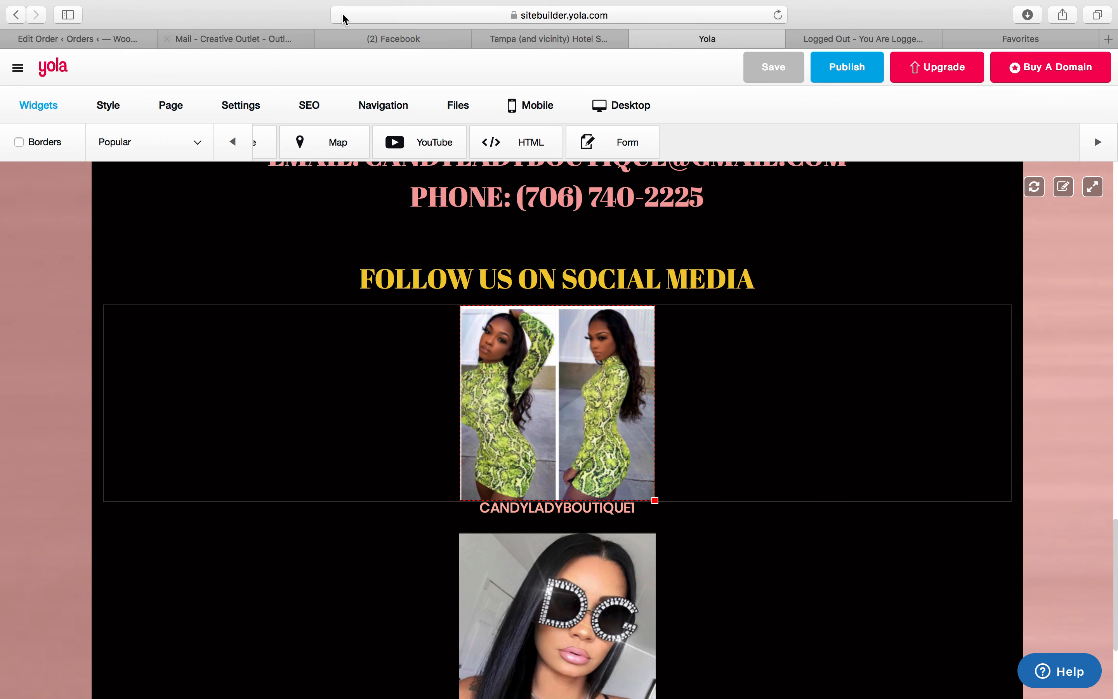
Switch to the Facebook tab and put the cursor in the post's reply box
click(375, 39)
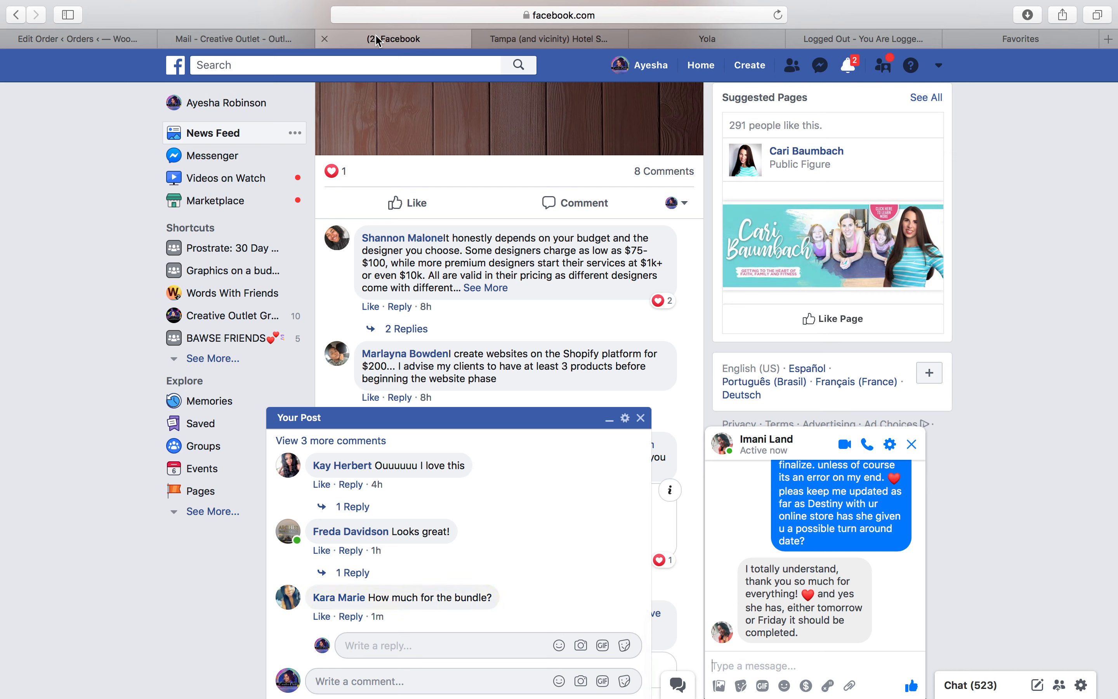
click(391, 655)
mouse_move(591, 696)
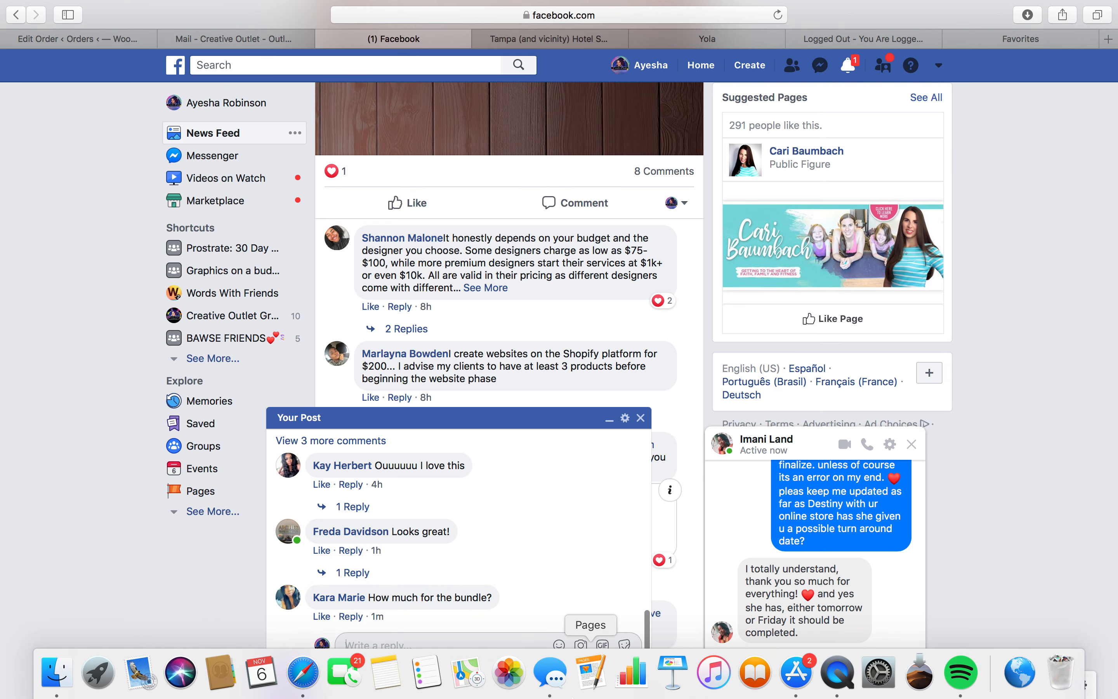
right_click(838, 676)
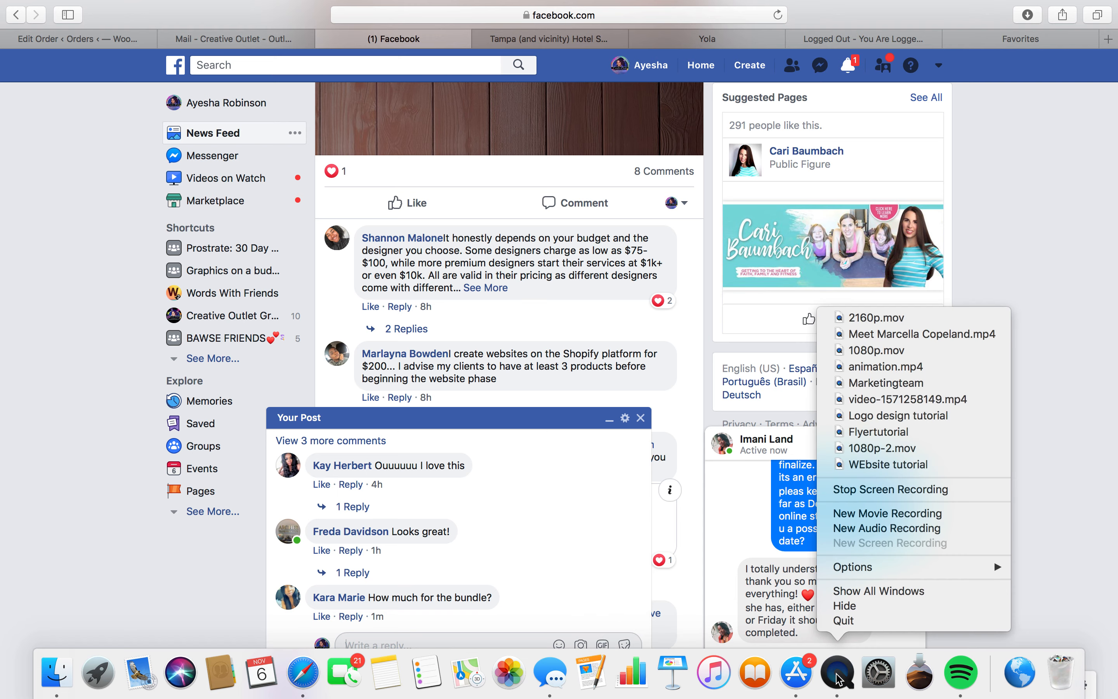